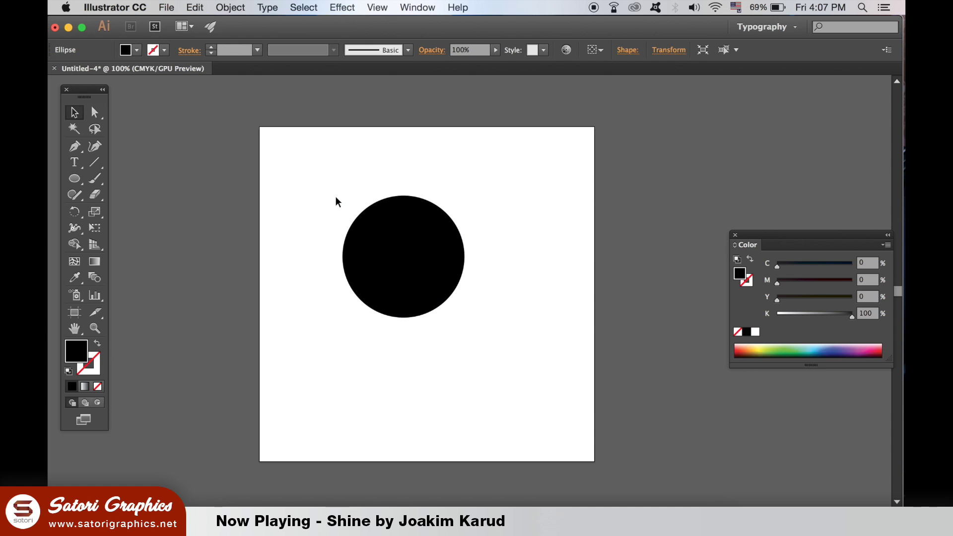
# Select the black circle, nudge it down and right, and apply the Scribble effect
pyautogui.click(335, 197)
pyautogui.moveTo(421, 273); pyautogui.dragTo(432, 285)
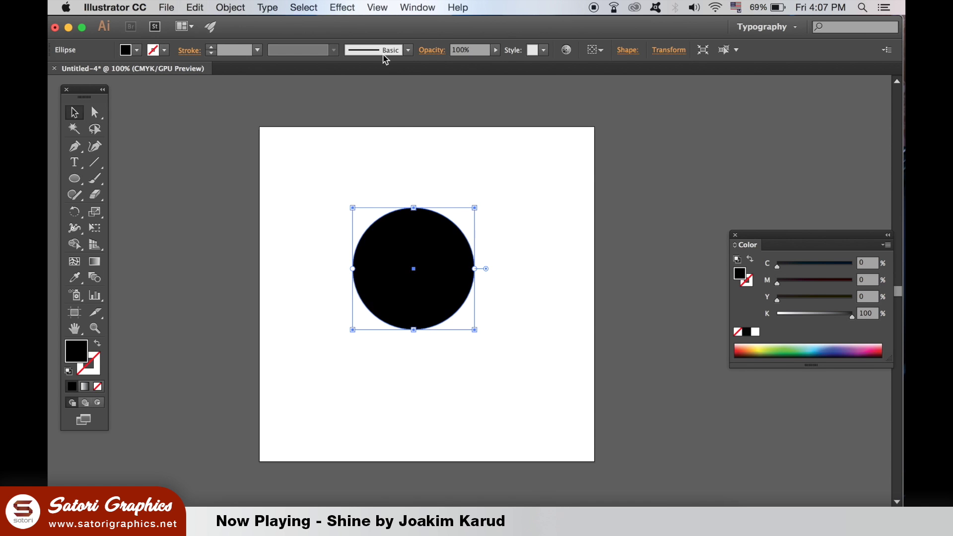
pyautogui.click(339, 7)
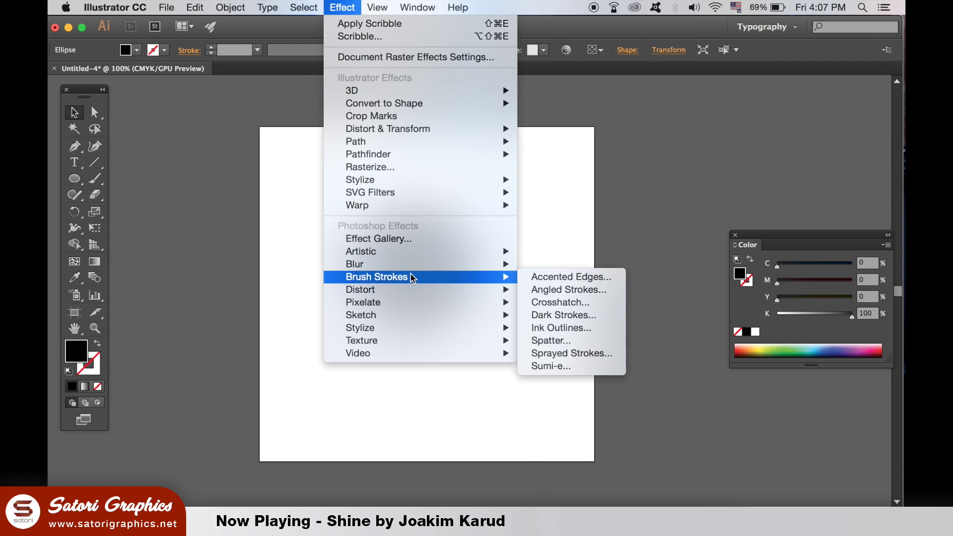
pyautogui.moveTo(412, 181)
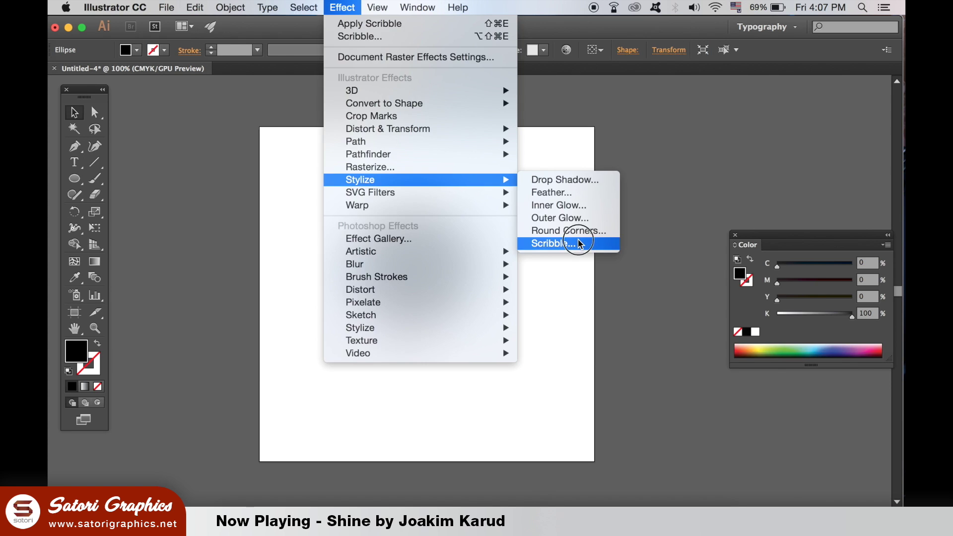
pyautogui.click(759, 351)
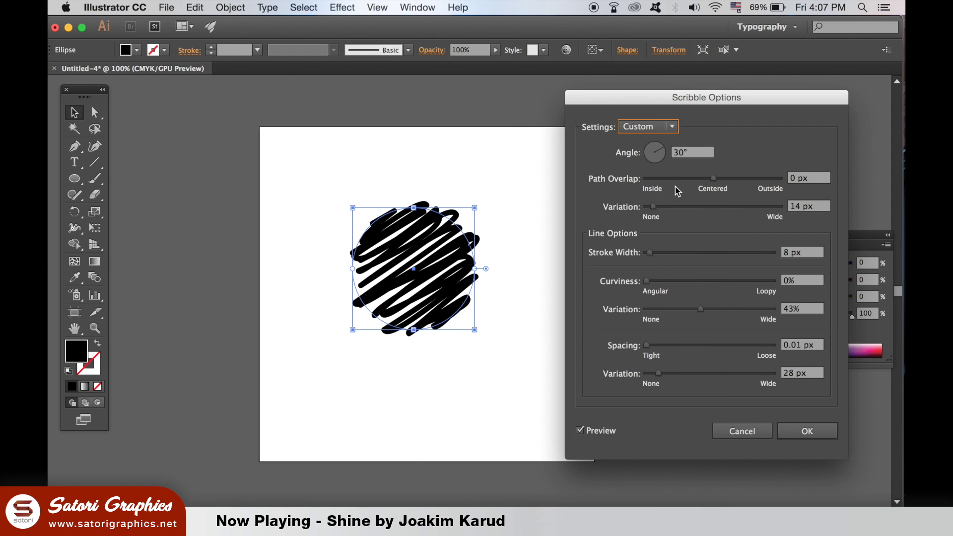
# Try scribble settings: 3 px width, 10 px overlap variation, 5% curviness and 11 px spacing variation
pyautogui.moveTo(679, 179); pyautogui.dragTo(714, 184)
pyautogui.moveTo(656, 209); pyautogui.dragTo(651, 208)
pyautogui.doubleClick(785, 253)
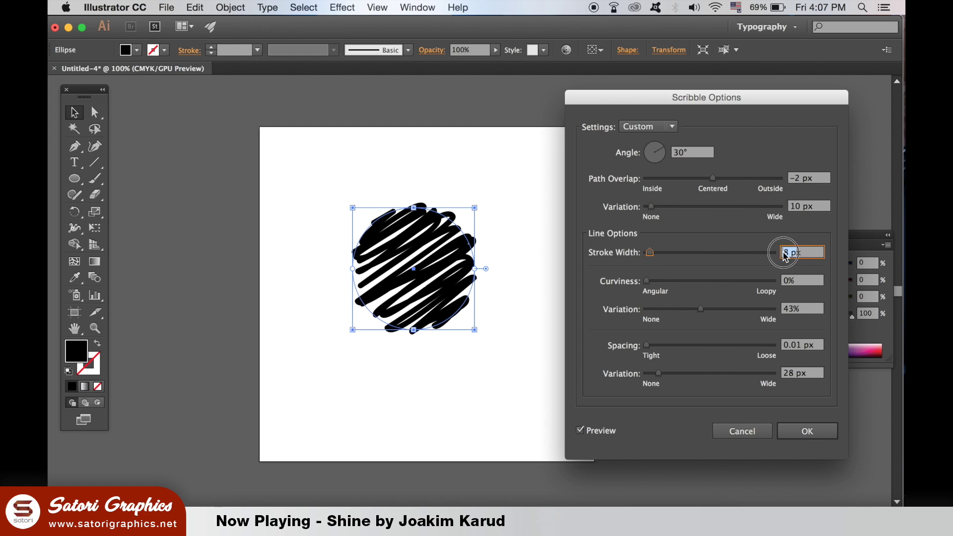
pyautogui.write('3x')
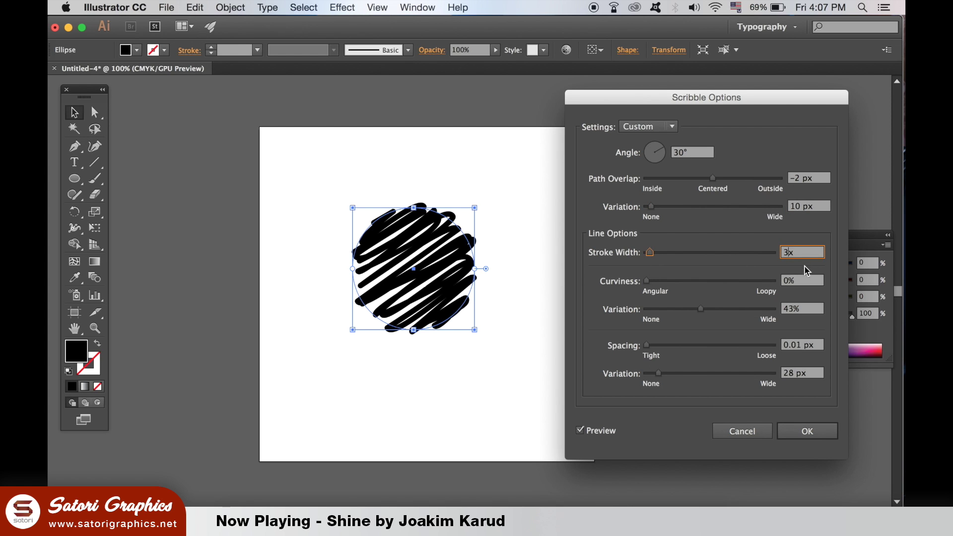
pyautogui.press('Delete')
pyautogui.press('Delete')
pyautogui.press('Delete')
pyautogui.click(646, 280)
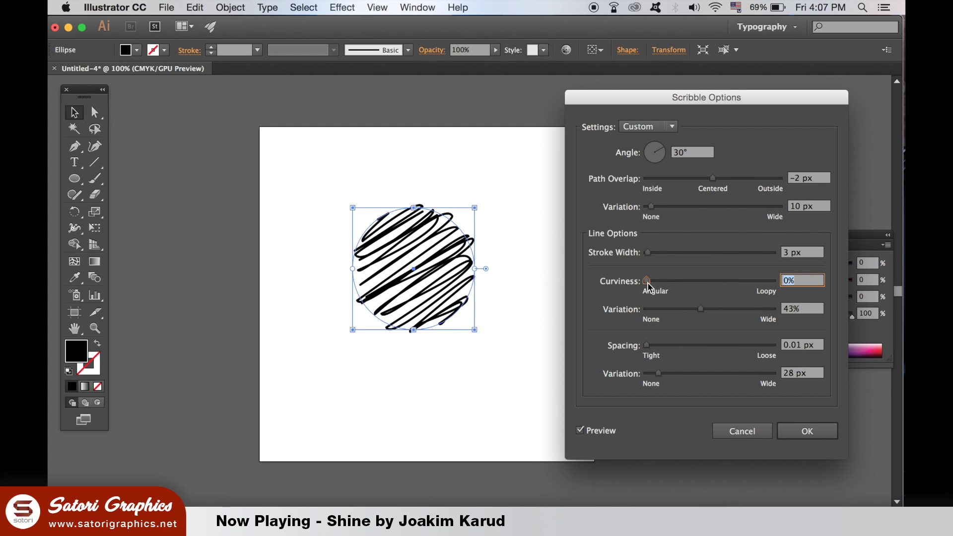
pyautogui.moveTo(684, 311)
pyautogui.mouseDown()
pyautogui.moveTo(641, 312)
pyautogui.moveTo(652, 311)
pyautogui.mouseUp()
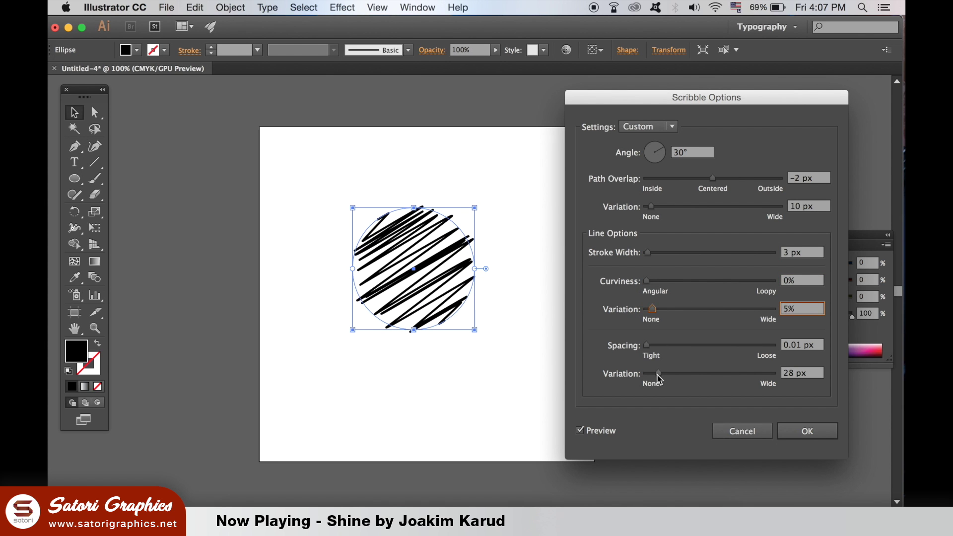
pyautogui.moveTo(658, 373)
pyautogui.mouseDown()
pyautogui.moveTo(683, 347)
pyautogui.moveTo(655, 346)
pyautogui.moveTo(671, 347)
pyautogui.moveTo(661, 353)
pyautogui.mouseUp()
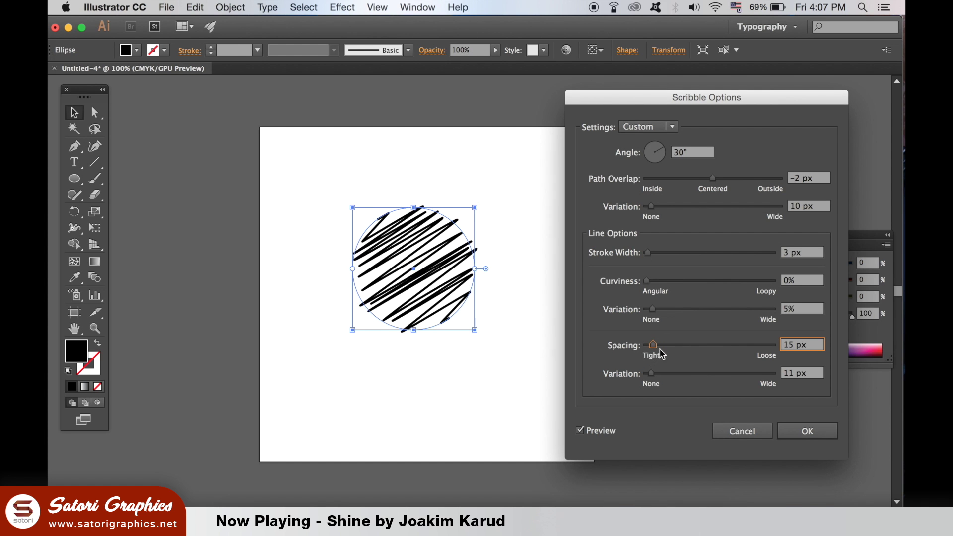
pyautogui.moveTo(654, 151); pyautogui.dragTo(653, 149)
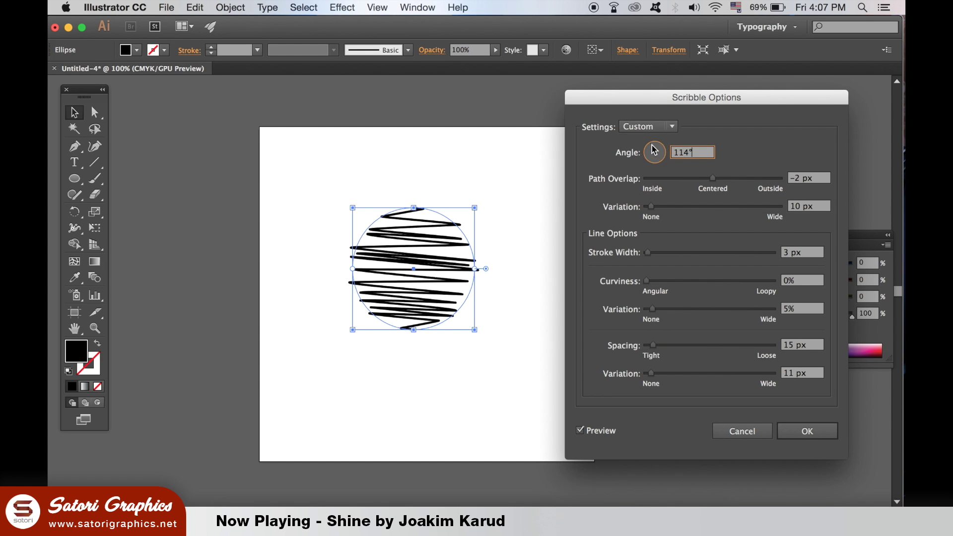
pyautogui.click(648, 126)
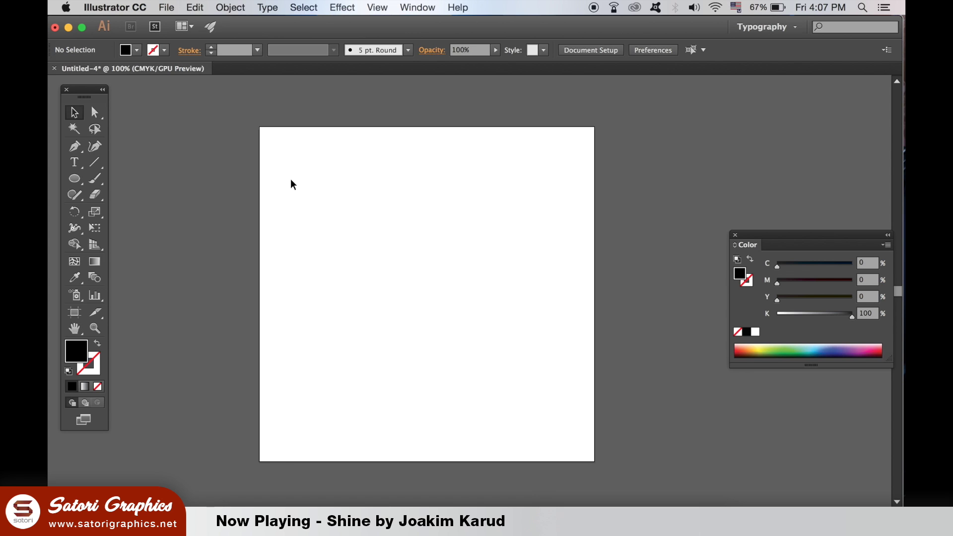
# Draw a star, move it to the artboard centre and rotate it slightly
pyautogui.moveTo(74, 178); pyautogui.dragTo(192, 243)
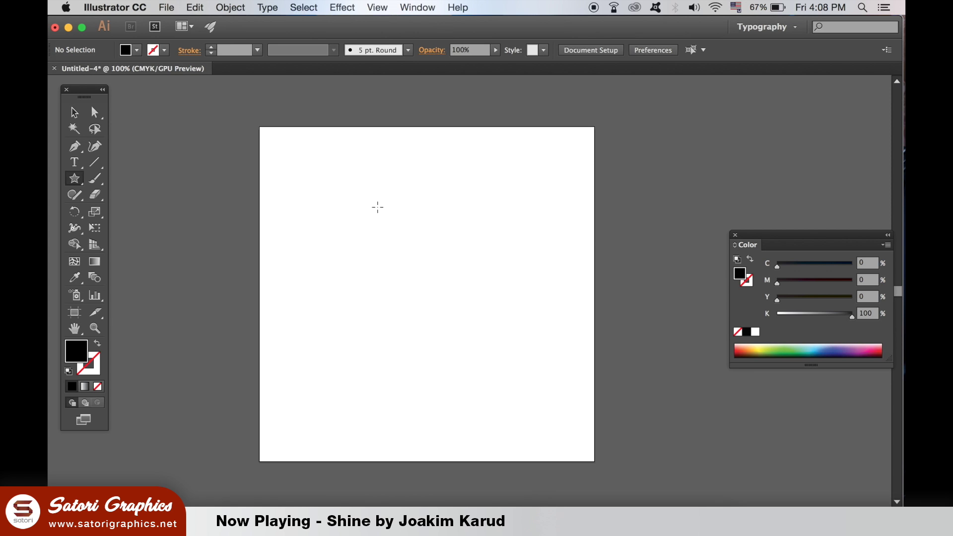
pyautogui.moveTo(364, 195); pyautogui.dragTo(440, 207)
pyautogui.press('v')
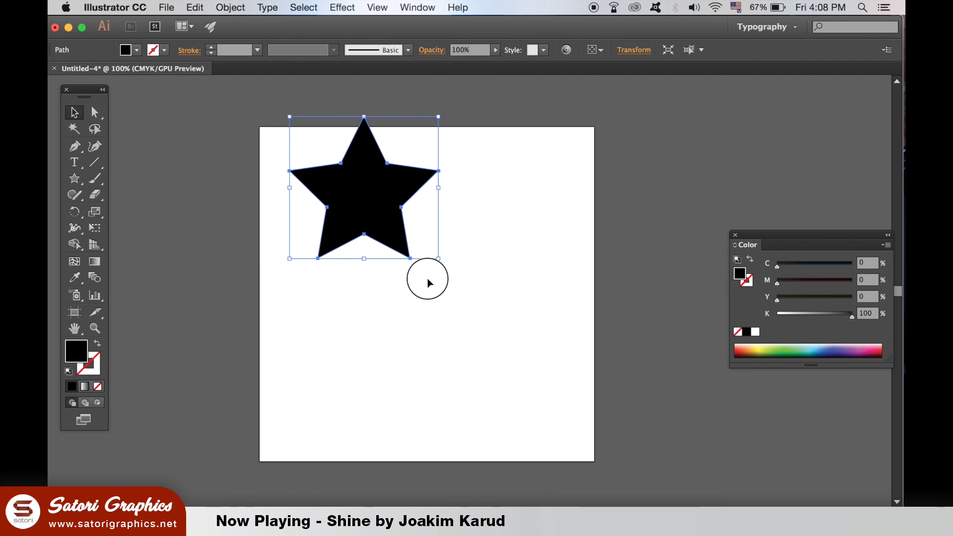
pyautogui.moveTo(427, 283); pyautogui.dragTo(449, 308)
pyautogui.moveTo(516, 357); pyautogui.dragTo(517, 351)
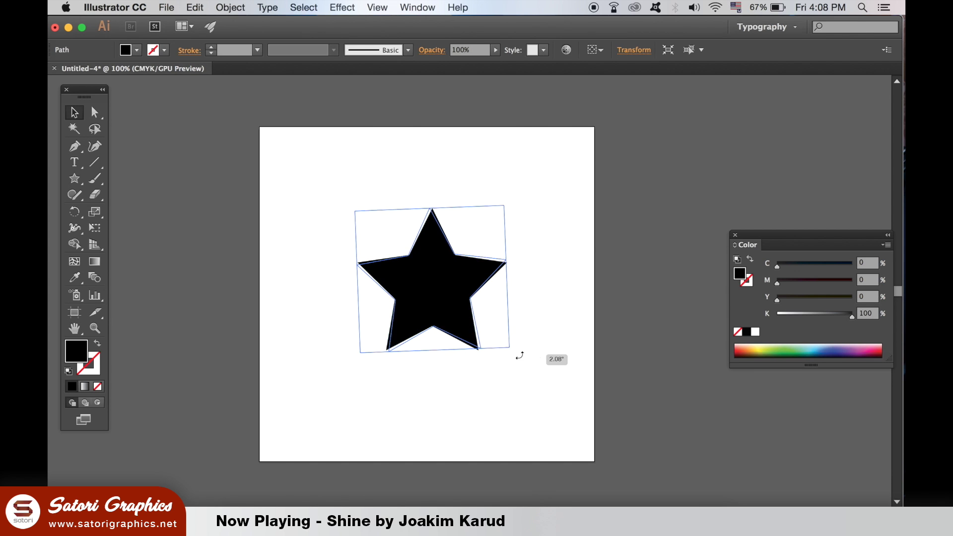
pyautogui.click(516, 351)
pyautogui.click(411, 256)
# Apply the Scribble effect to the star with a 5 px stroke width and lower curviness variation
pyautogui.click(309, 6)
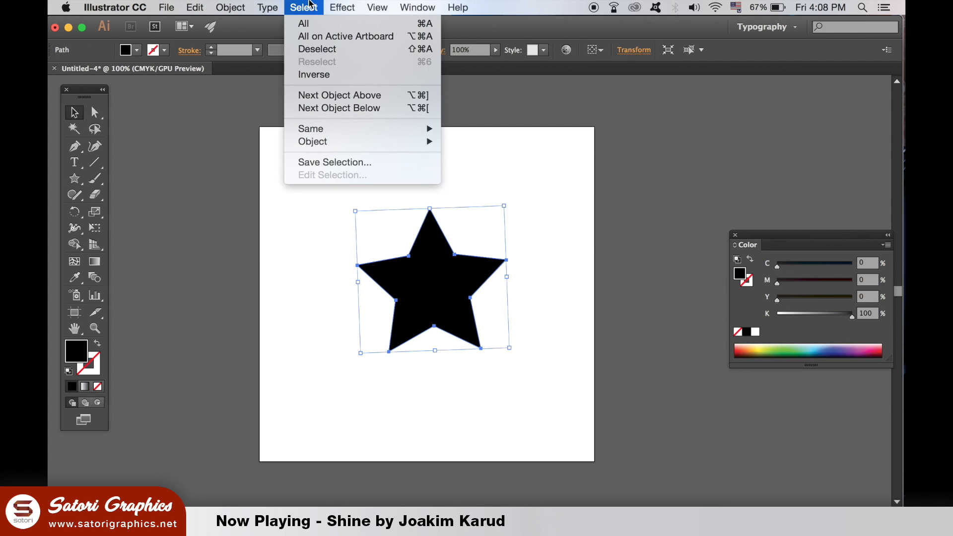
pyautogui.moveTo(342, 7)
pyautogui.moveTo(377, 179)
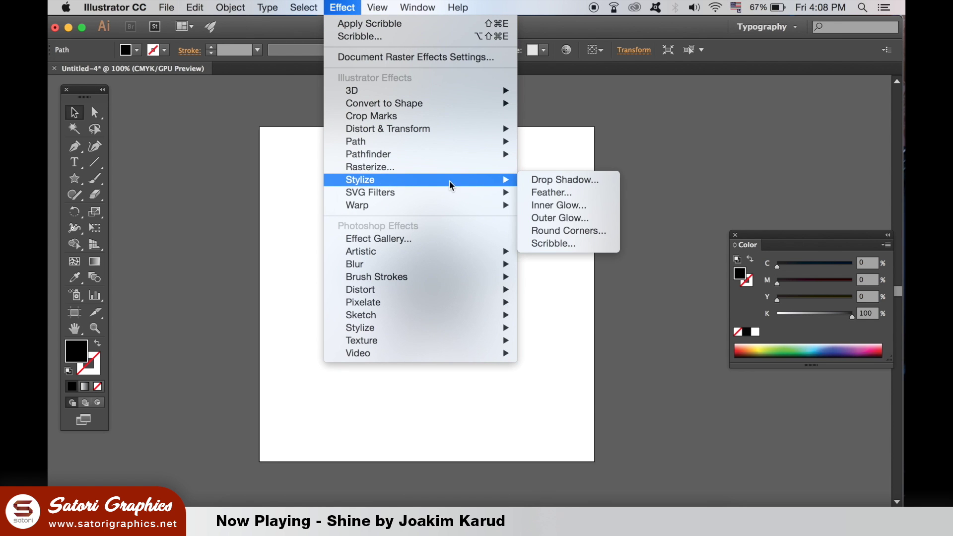
pyautogui.click(576, 243)
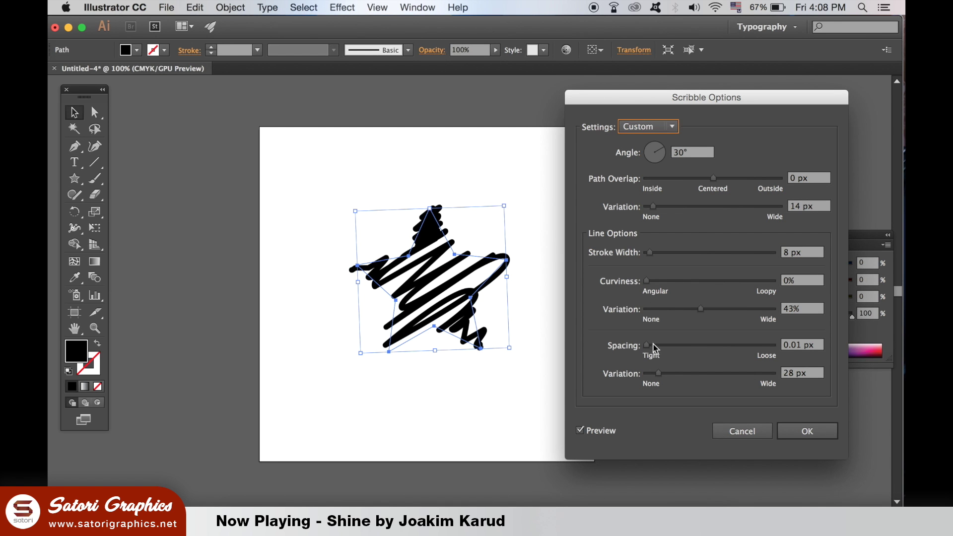
pyautogui.doubleClick(801, 253)
pyautogui.write('3')
pyautogui.click(695, 309)
pyautogui.moveTo(695, 309)
pyautogui.mouseDown()
pyautogui.moveTo(708, 312)
pyautogui.moveTo(669, 312)
pyautogui.mouseUp()
pyautogui.doubleClick(794, 252)
pyautogui.write('5')
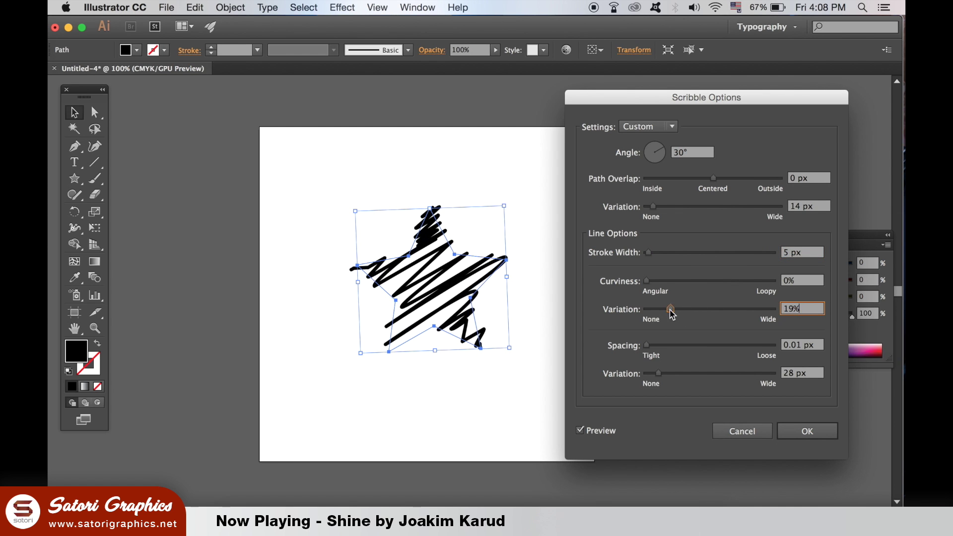
# Set 1 px spacing, 5 px path overlap variation and 13 px spacing variation, then confirm
pyautogui.moveTo(658, 373); pyautogui.dragTo(653, 373)
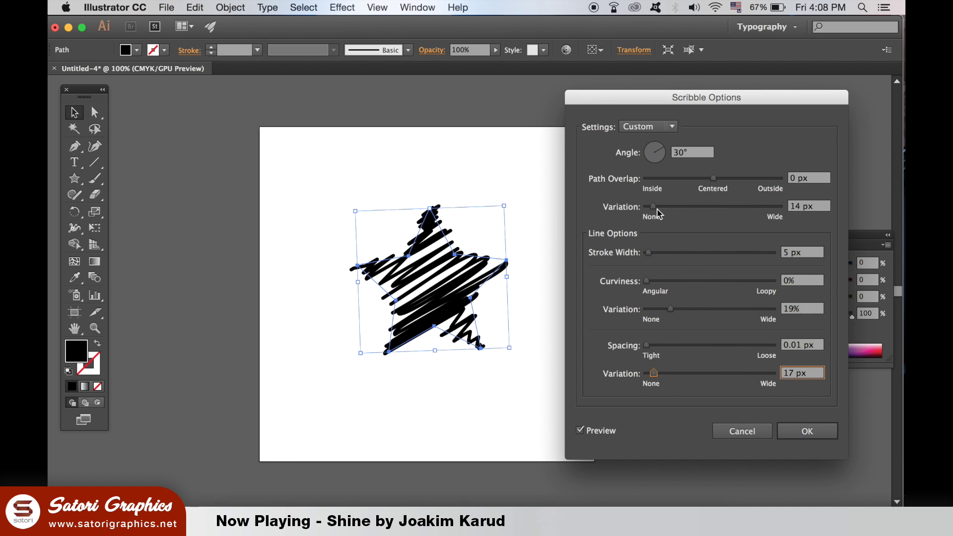
pyautogui.moveTo(656, 209); pyautogui.dragTo(648, 208)
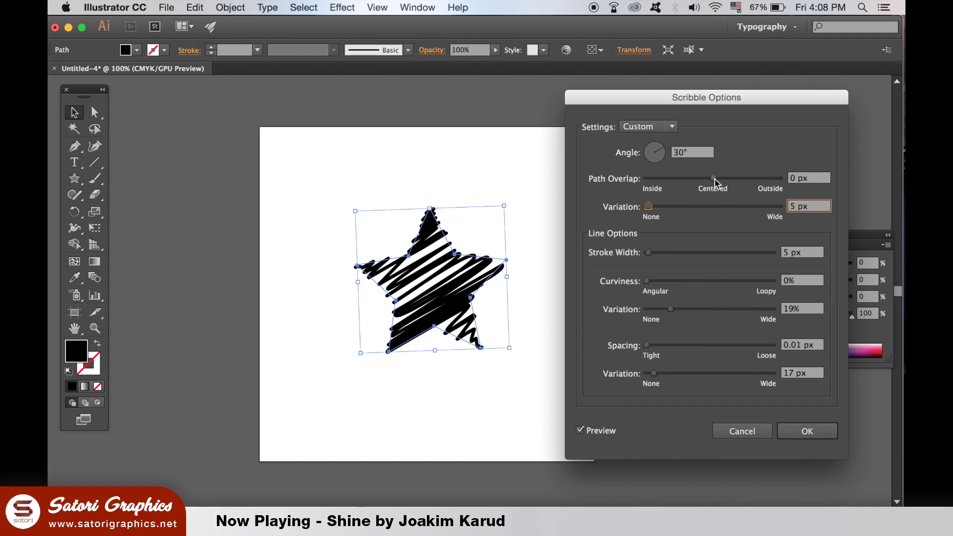
pyautogui.moveTo(646, 345); pyautogui.dragTo(647, 347)
pyautogui.moveTo(670, 308); pyautogui.dragTo(658, 310)
pyautogui.moveTo(653, 373); pyautogui.dragTo(652, 375)
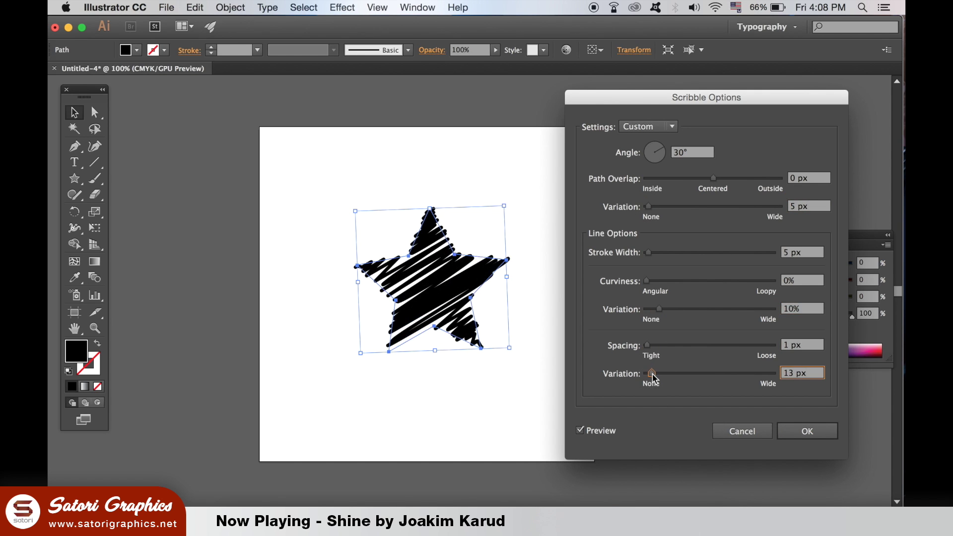
pyautogui.press('Return')
pyautogui.click(616, 383)
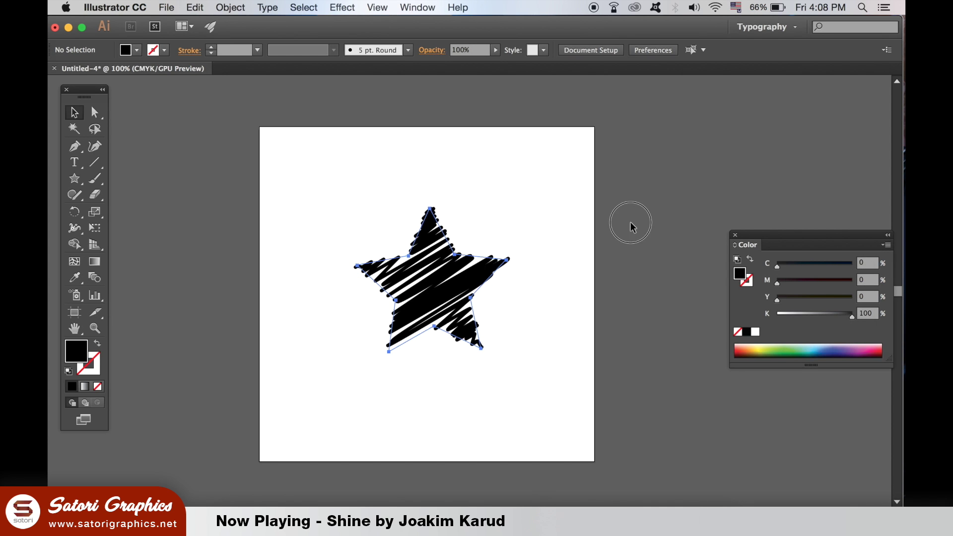
# Move the scribbled star aside and give it a pale yellow fill
pyautogui.moveTo(425, 293); pyautogui.dragTo(680, 187)
pyautogui.click(154, 266)
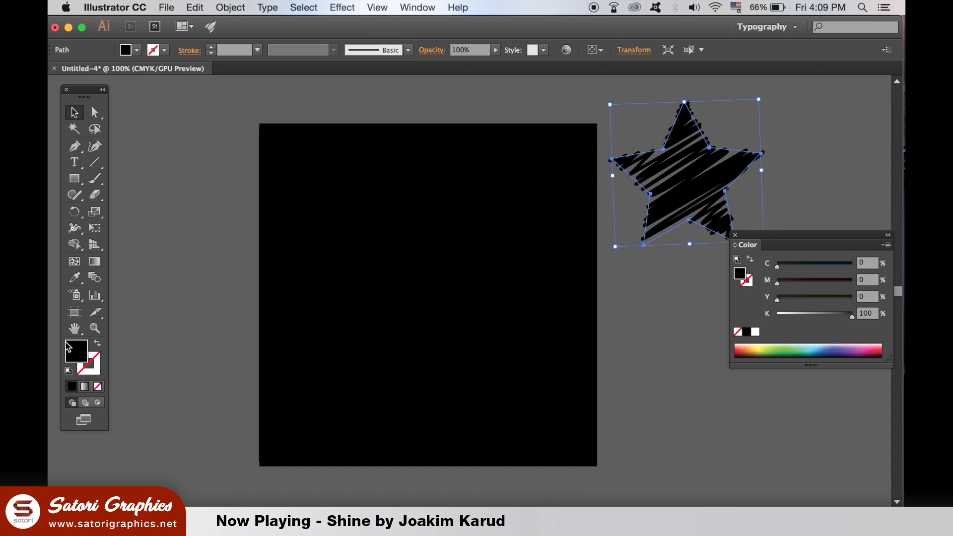
pyautogui.doubleClick(70, 349)
pyautogui.click(707, 395)
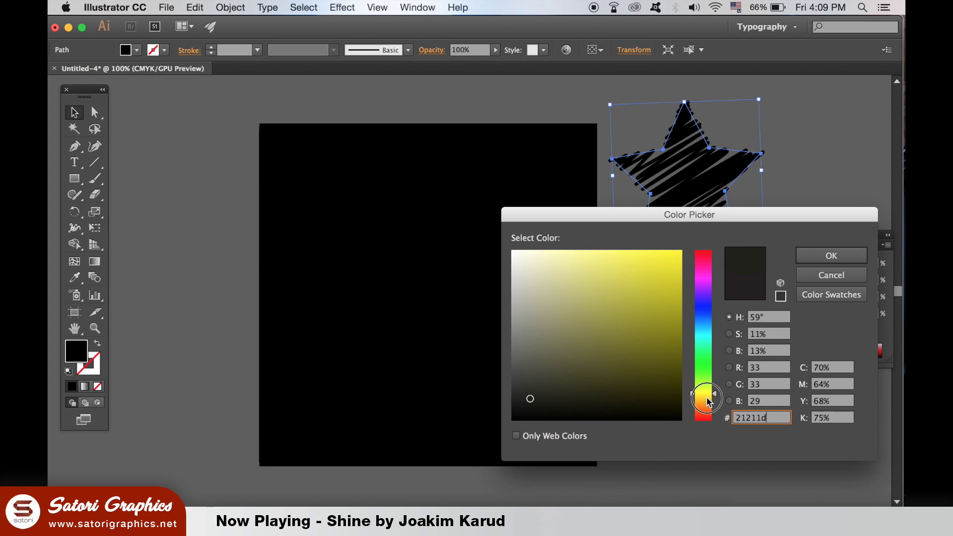
pyautogui.moveTo(706, 397); pyautogui.dragTo(706, 398)
pyautogui.click(681, 250)
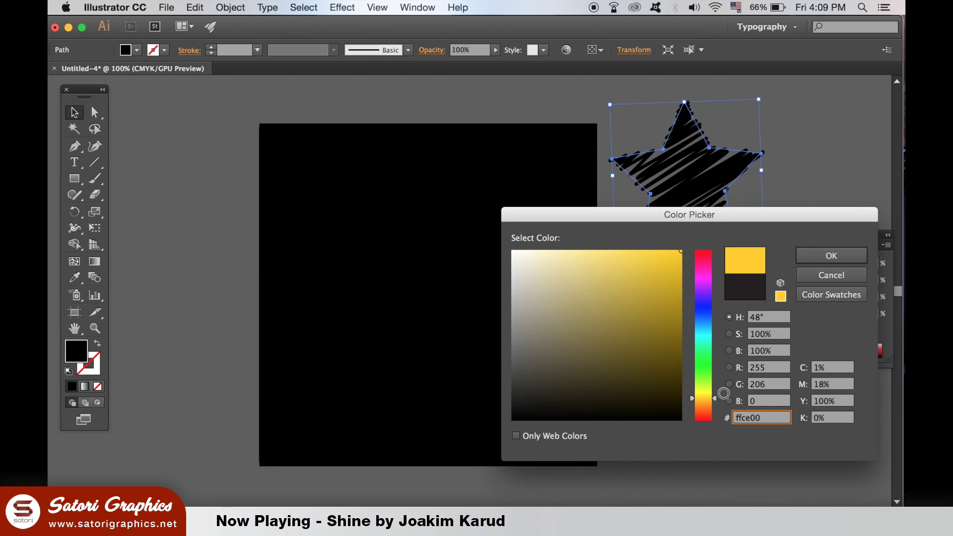
pyautogui.click(705, 401)
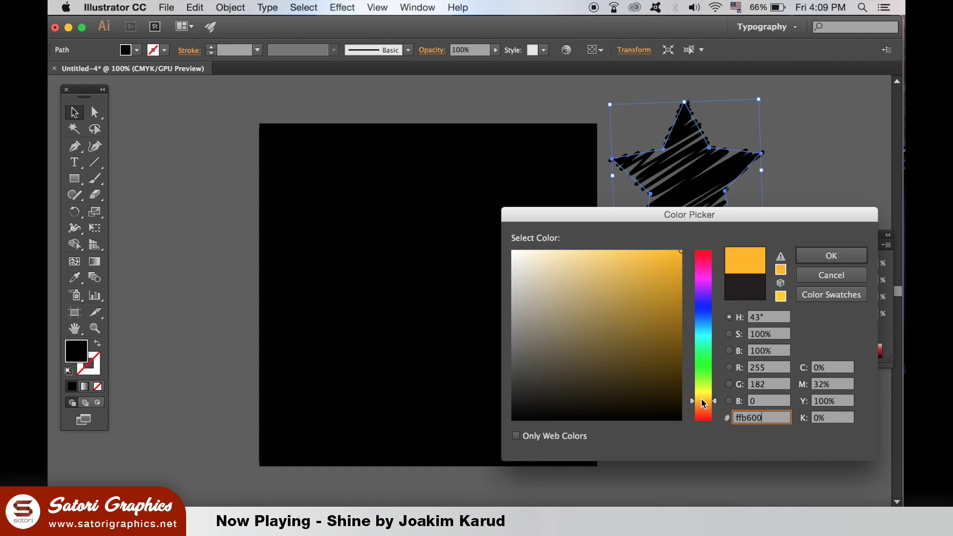
pyautogui.click(705, 396)
pyautogui.moveTo(640, 256); pyautogui.dragTo(602, 249)
pyautogui.click(832, 255)
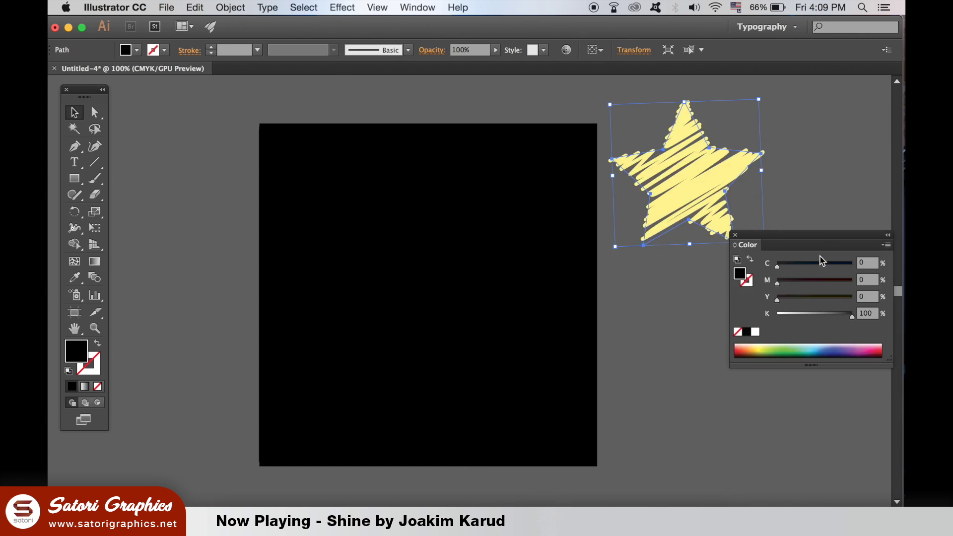
# Move the yellow scribbled star back to the centre of the artboard
pyautogui.moveTo(545, 233); pyautogui.dragTo(455, 255)
pyautogui.click(740, 195)
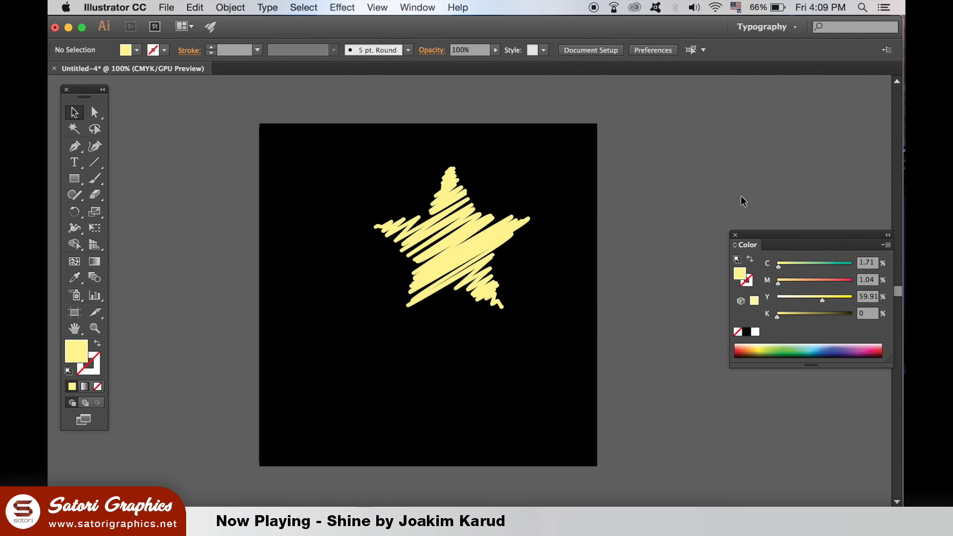
pyautogui.moveTo(457, 249); pyautogui.dragTo(433, 268)
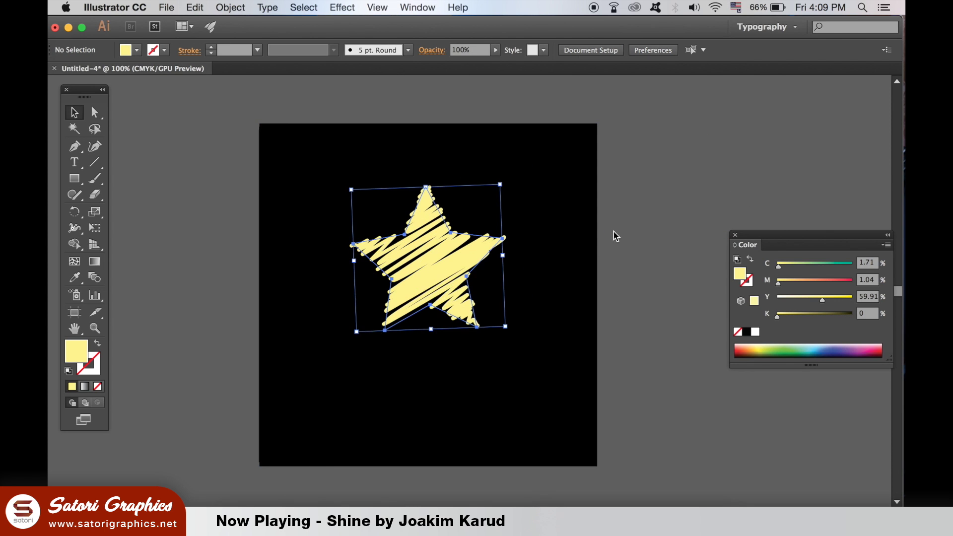
pyautogui.click(681, 191)
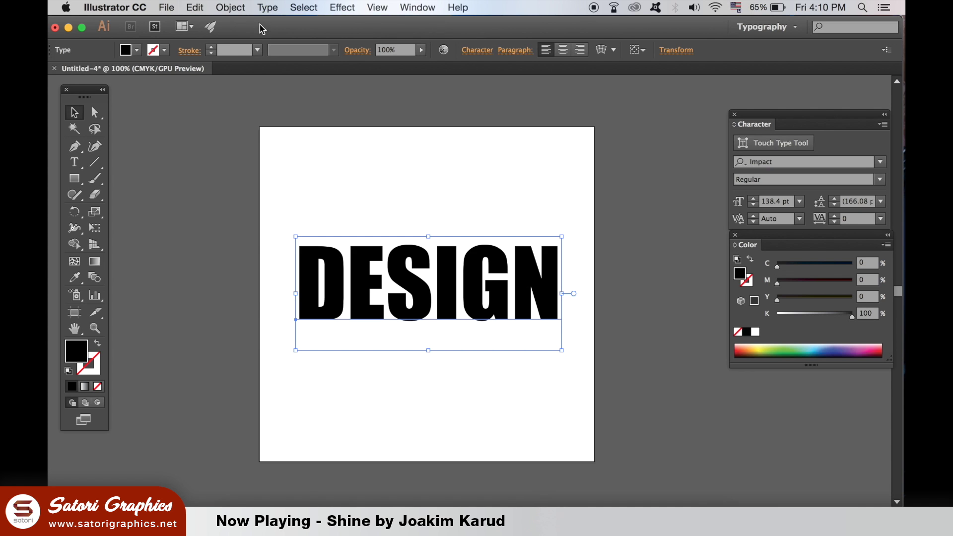
# Convert the DESIGN text to outlines and apply the Scribble effect to it
pyautogui.click(266, 7)
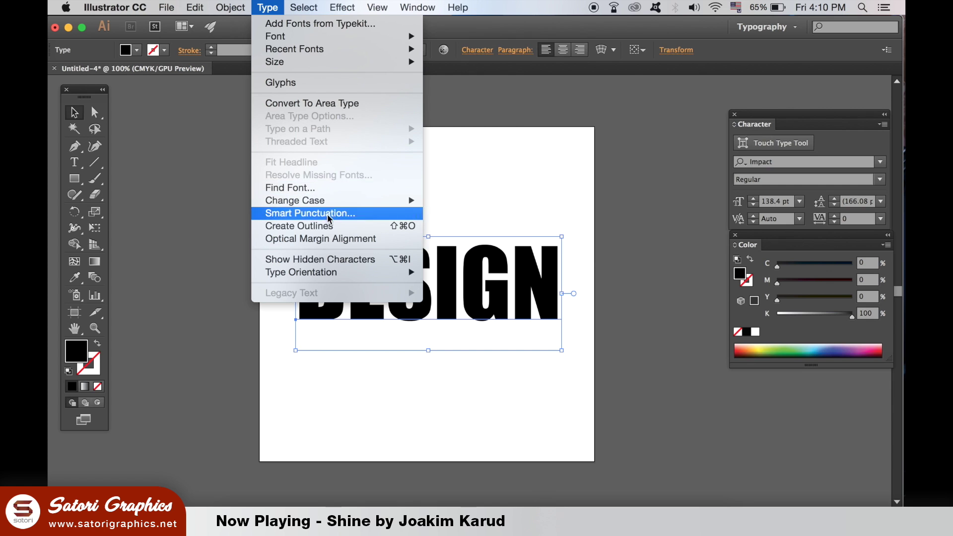
pyautogui.click(317, 226)
pyautogui.click(369, 4)
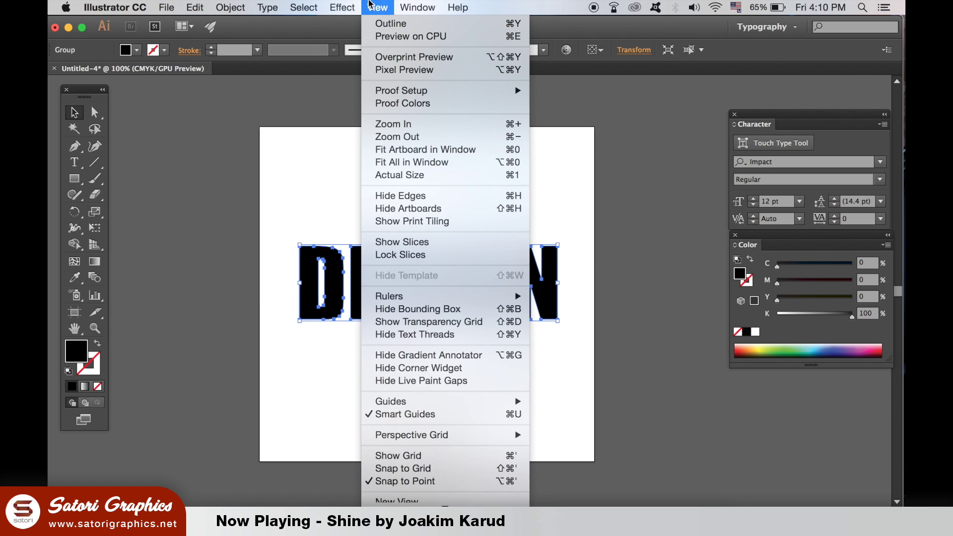
pyautogui.moveTo(342, 7)
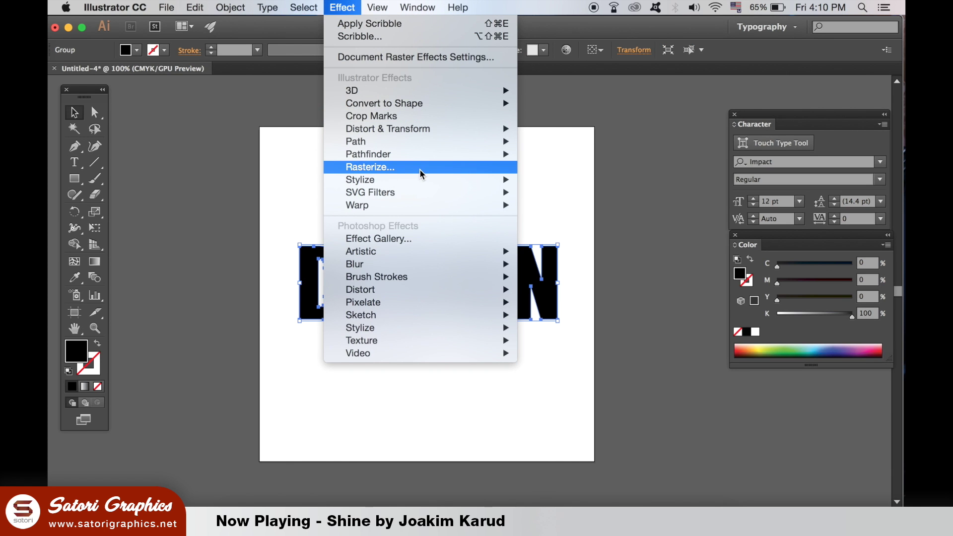
pyautogui.moveTo(421, 182)
pyautogui.click(583, 243)
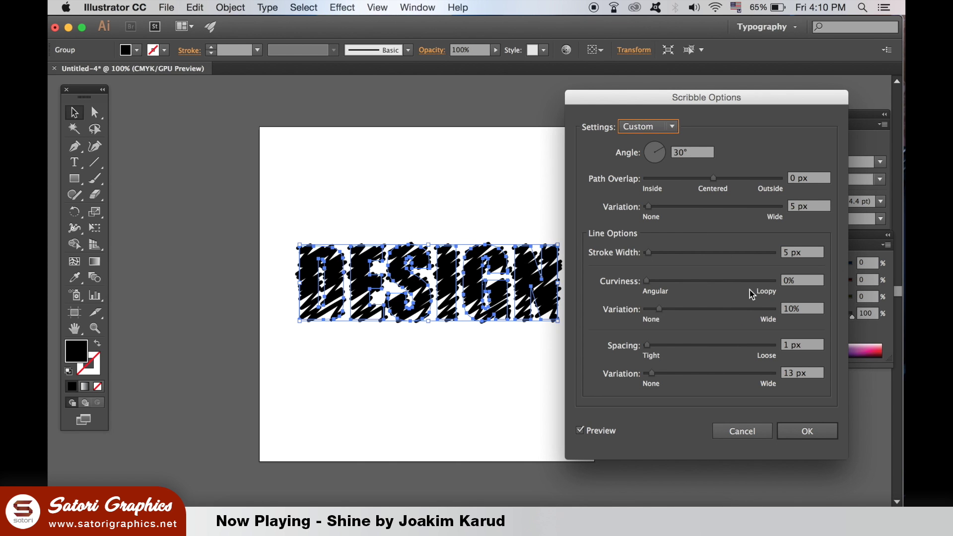
# Set 1% curviness variation, 2 px stroke width and 7 px spacing variation, then accept
pyautogui.moveTo(659, 308); pyautogui.dragTo(649, 308)
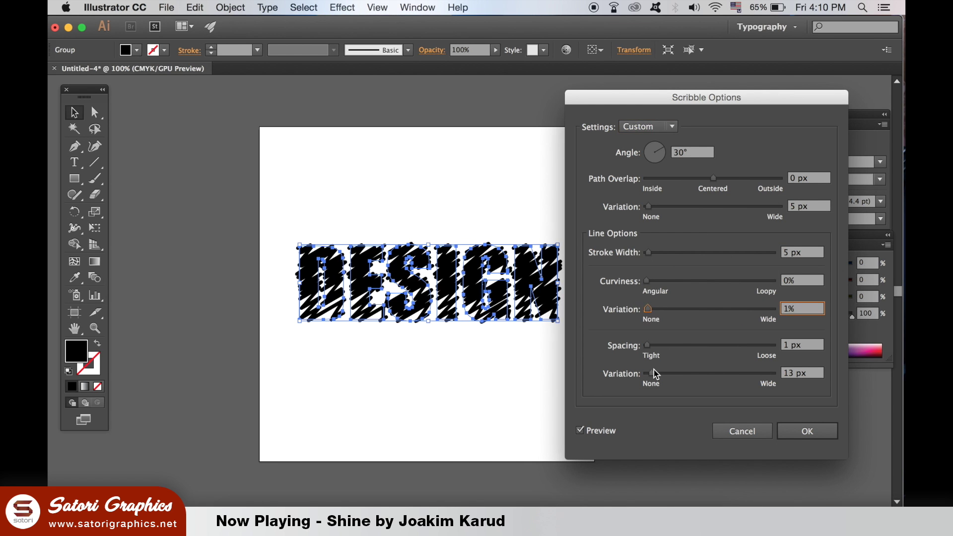
pyautogui.moveTo(652, 373); pyautogui.dragTo(650, 372)
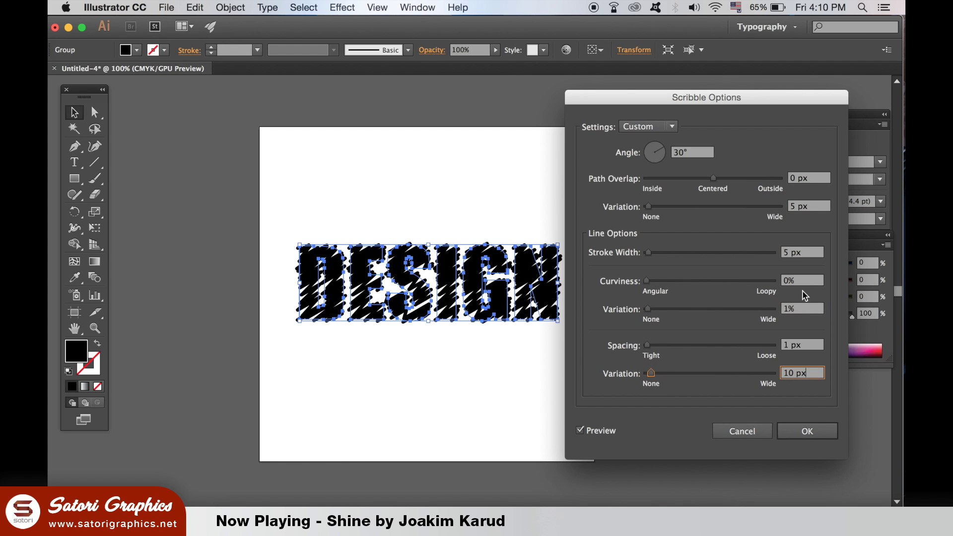
pyautogui.tripleClick(808, 254)
pyautogui.write('2')
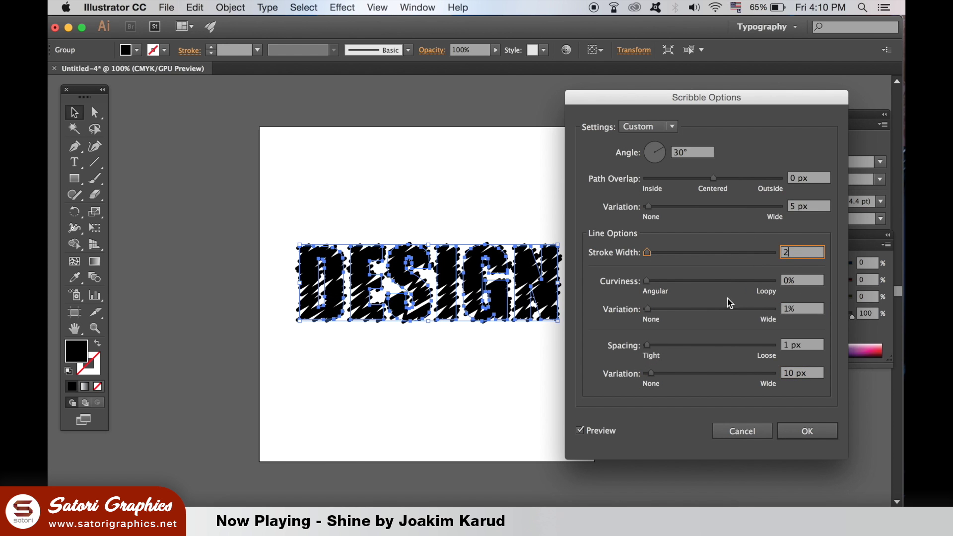
pyautogui.press('Tab')
pyautogui.moveTo(651, 373); pyautogui.dragTo(649, 376)
pyautogui.click(805, 431)
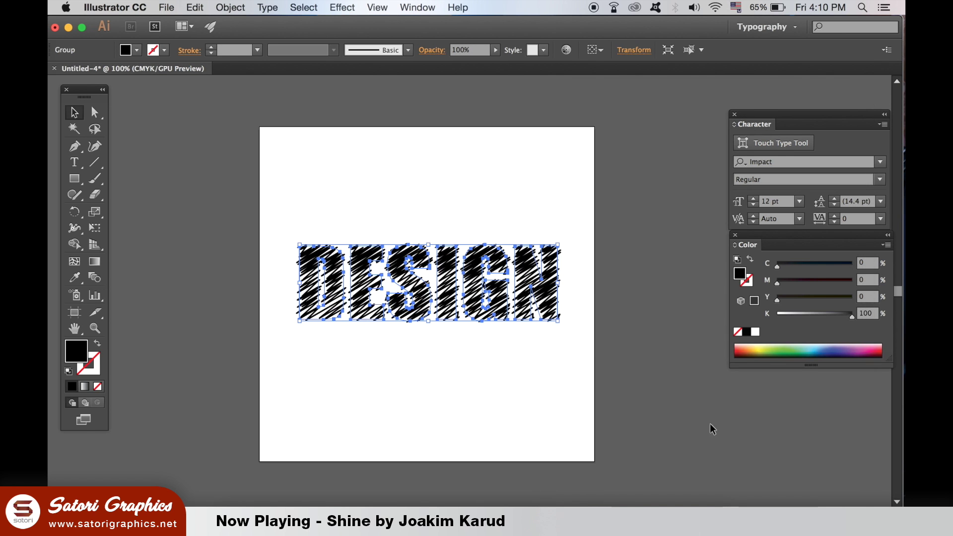
pyautogui.click(776, 427)
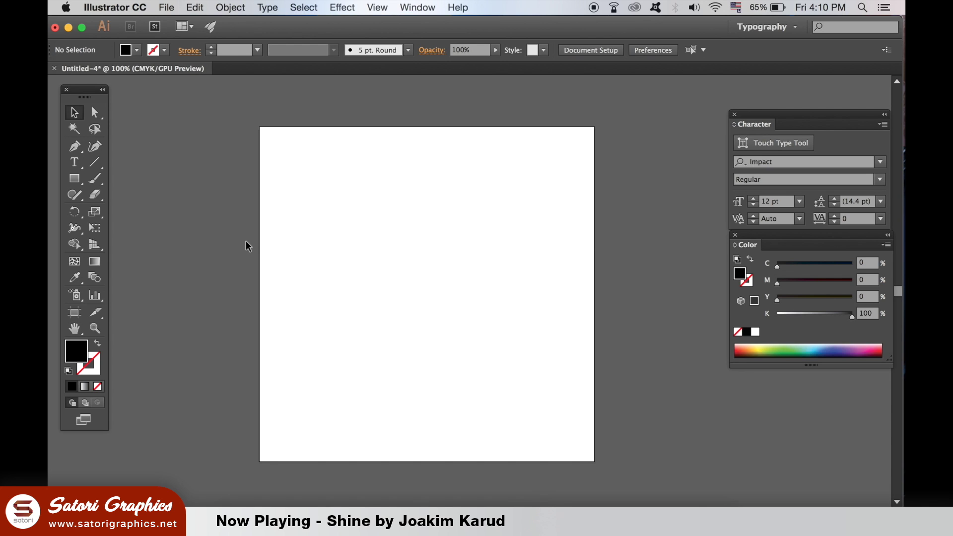
# Draw a circle about 201 px wide and shift it about 39 px left
pyautogui.moveTo(74, 178); pyautogui.dragTo(130, 211)
pyautogui.moveTo(371, 204); pyautogui.dragTo(520, 352)
pyautogui.click(74, 112)
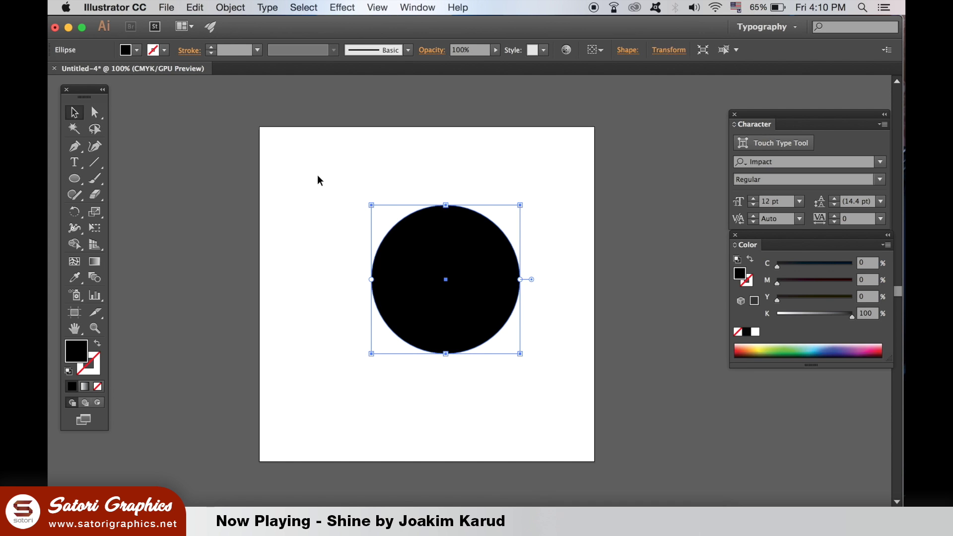
pyautogui.click(319, 181)
pyautogui.moveTo(501, 289); pyautogui.dragTo(480, 284)
# Scribble the circle with 3 px spacing variation and more path overlap, then type 'Logo'
pyautogui.click(377, 7)
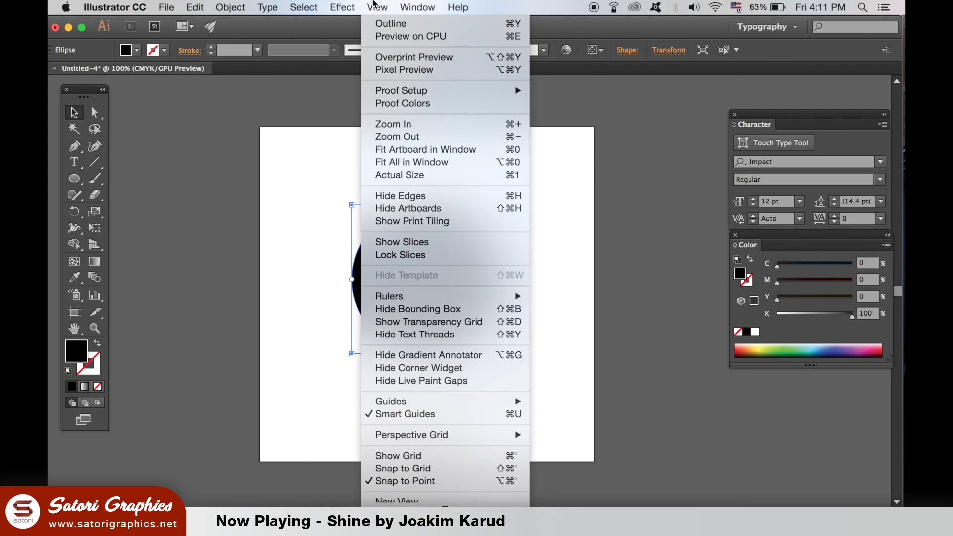
pyautogui.moveTo(342, 6)
pyautogui.moveTo(408, 185)
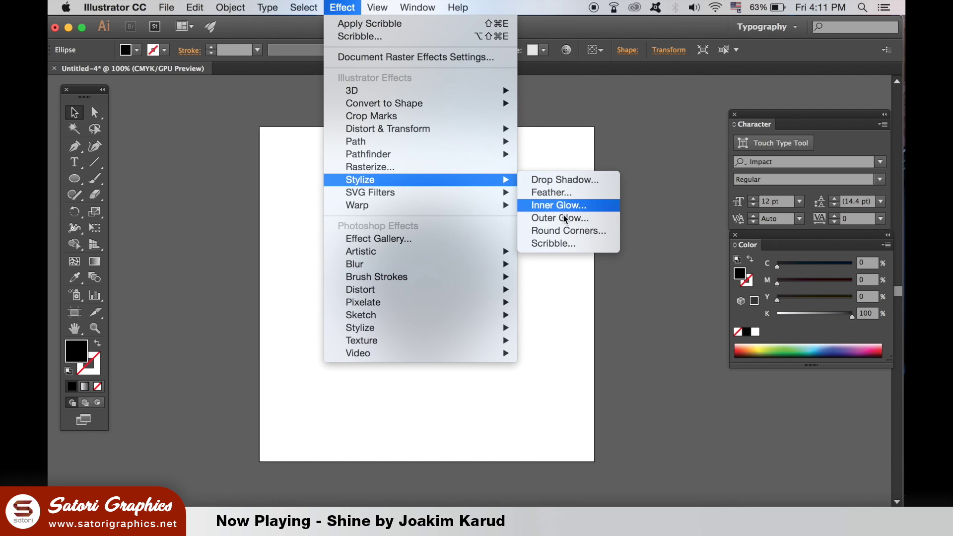
pyautogui.click(568, 239)
pyautogui.moveTo(646, 380); pyautogui.dragTo(646, 377)
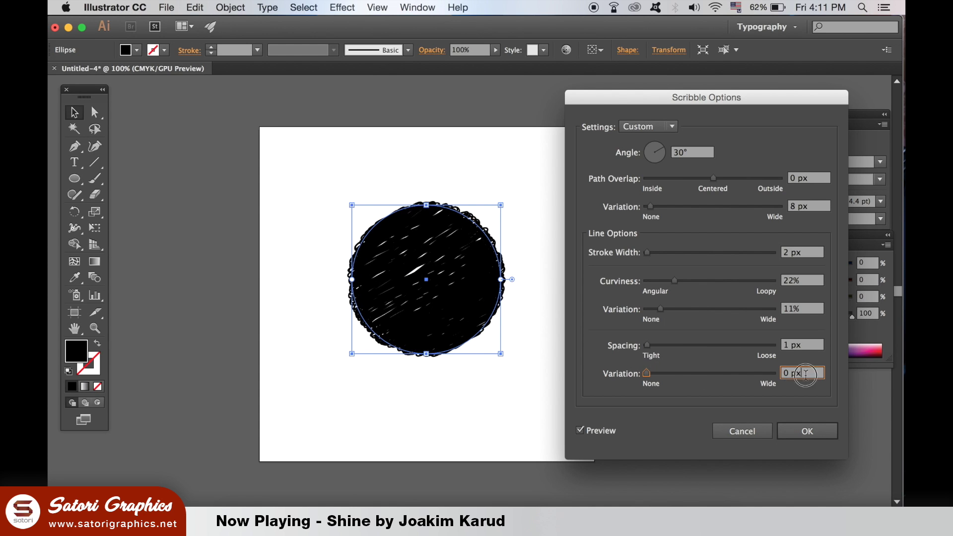
pyautogui.moveTo(806, 373); pyautogui.dragTo(759, 378)
pyautogui.write('2')
pyautogui.click(811, 348)
pyautogui.write('3')
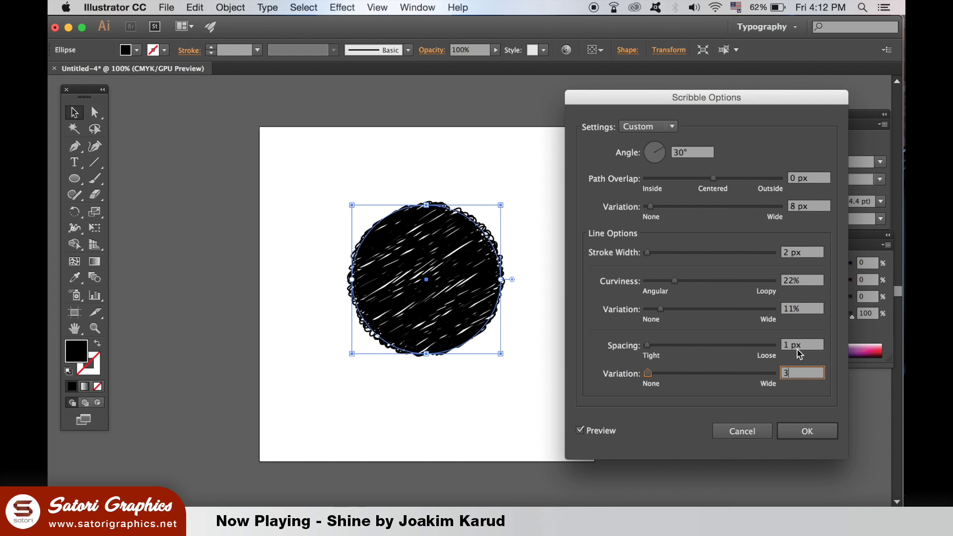
pyautogui.click(798, 345)
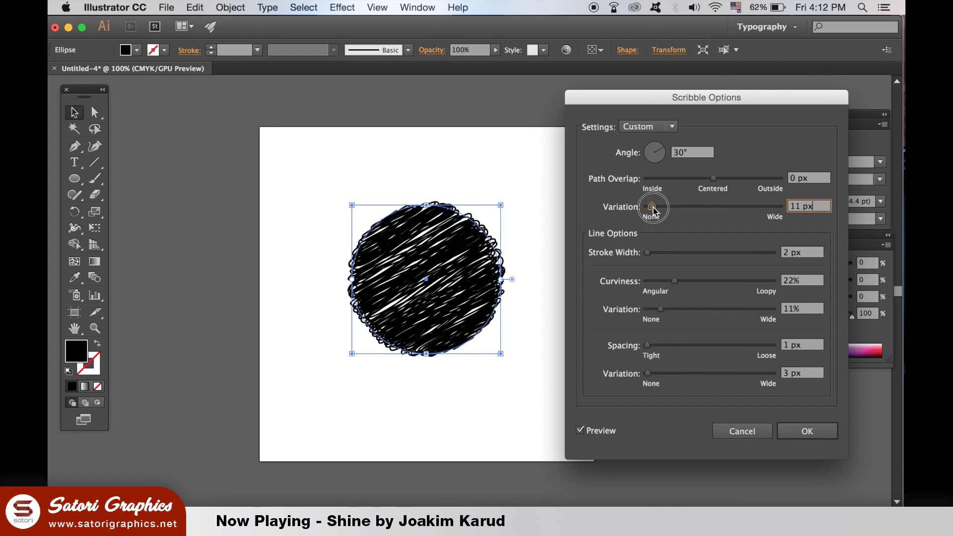
pyautogui.moveTo(650, 206); pyautogui.dragTo(654, 208)
pyautogui.press('Return')
pyautogui.click(655, 412)
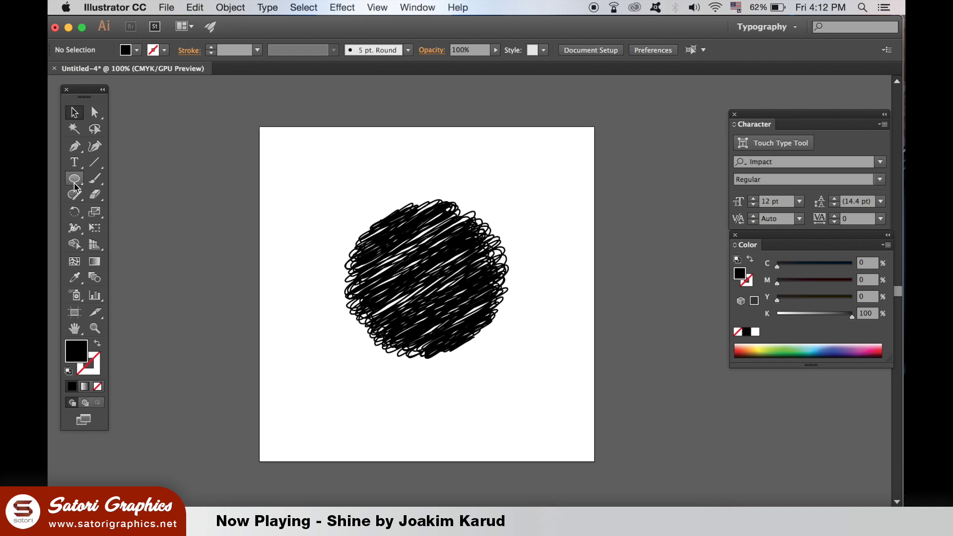
pyautogui.write('tlogo')
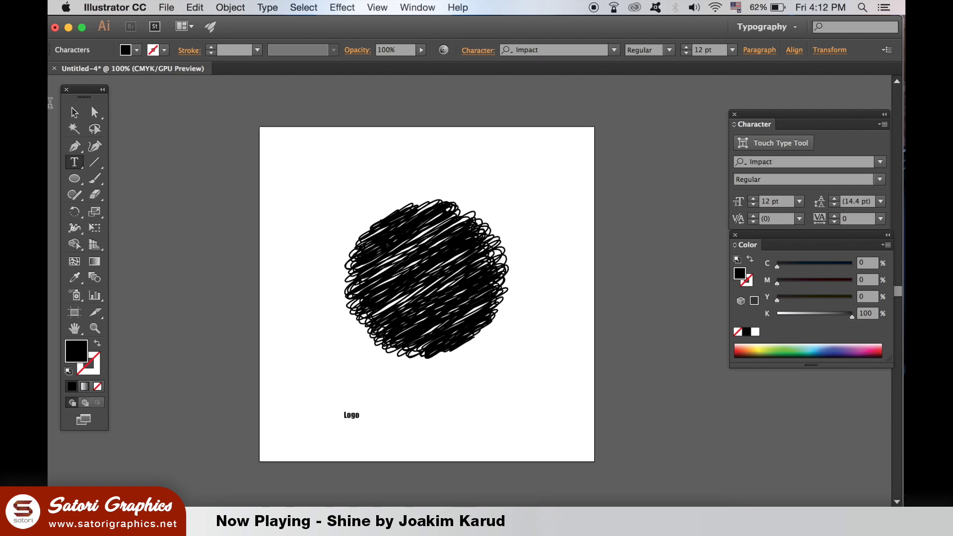
# Set the Logo text in the Breeze Personal Use Regular font
pyautogui.press('Escape')
pyautogui.moveTo(380, 407); pyautogui.dragTo(403, 381)
pyautogui.click(880, 161)
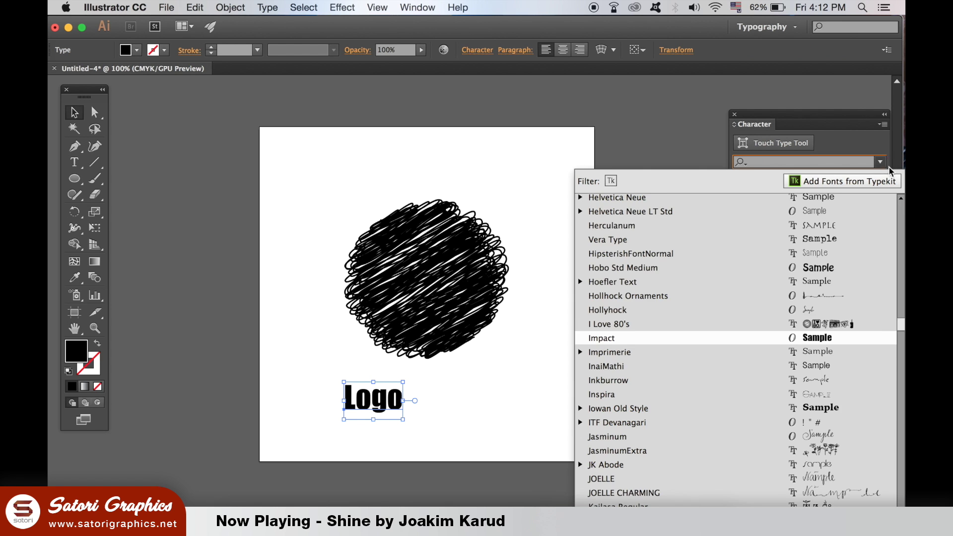
pyautogui.moveTo(901, 317); pyautogui.dragTo(899, 231)
pyautogui.scroll(-10, 804, 383)
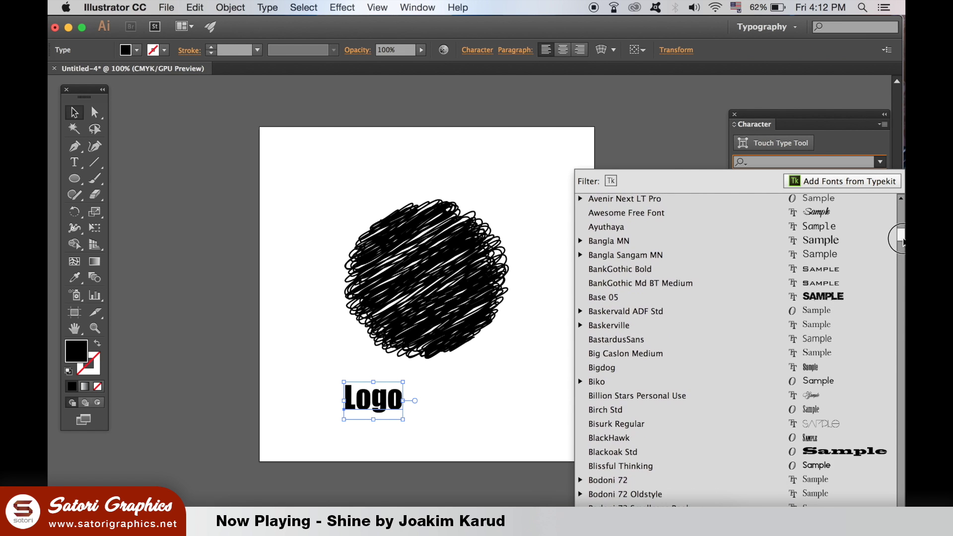
pyautogui.click(804, 401)
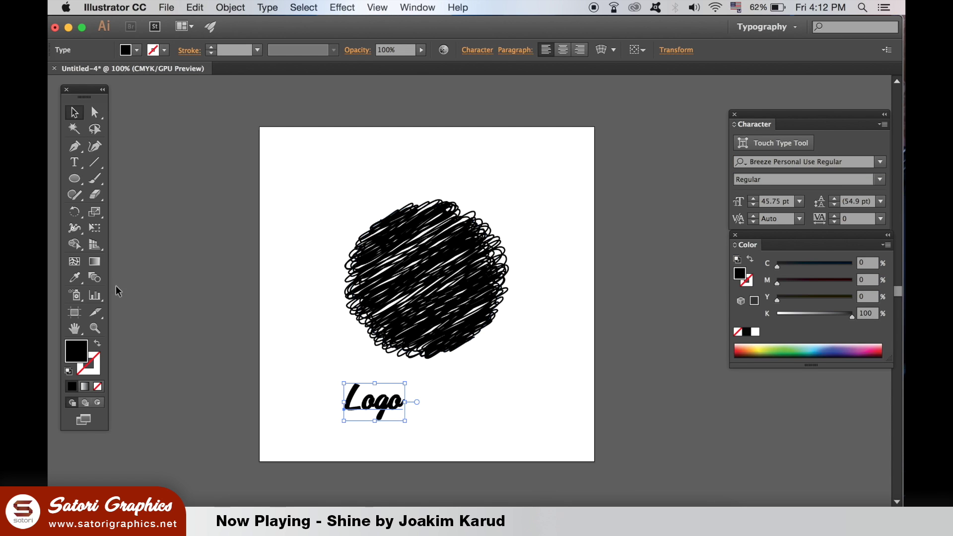
# Make the Logo text white, centre it on the circle and enlarge it to about 82 pt
pyautogui.click(75, 277)
pyautogui.click(268, 240)
pyautogui.click(73, 111)
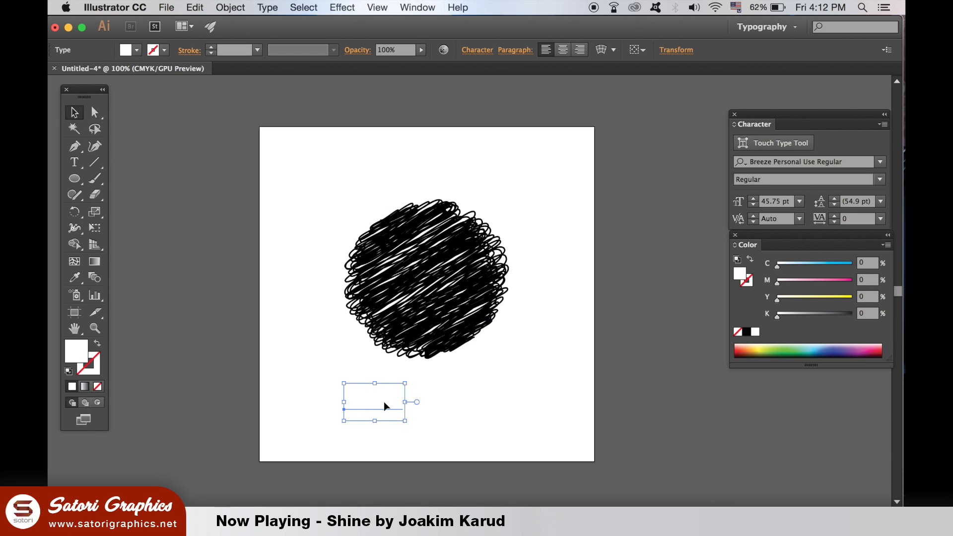
pyautogui.moveTo(386, 406)
pyautogui.mouseDown()
pyautogui.moveTo(446, 303)
pyautogui.moveTo(431, 283)
pyautogui.moveTo(470, 246)
pyautogui.mouseUp()
pyautogui.moveTo(455, 284); pyautogui.dragTo(460, 285)
pyautogui.click(630, 355)
# Select all and shift the scribbled circle and white Logo text slightly together
pyautogui.press('super+a')
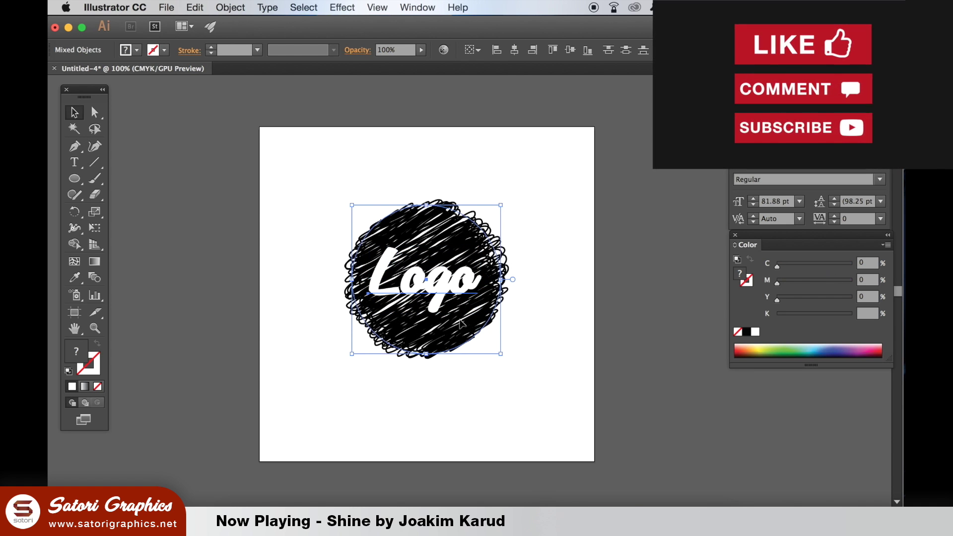
pyautogui.moveTo(461, 323)
pyautogui.mouseDown()
pyautogui.moveTo(653, 342)
pyautogui.moveTo(644, 332)
pyautogui.moveTo(462, 317)
pyautogui.mouseUp()
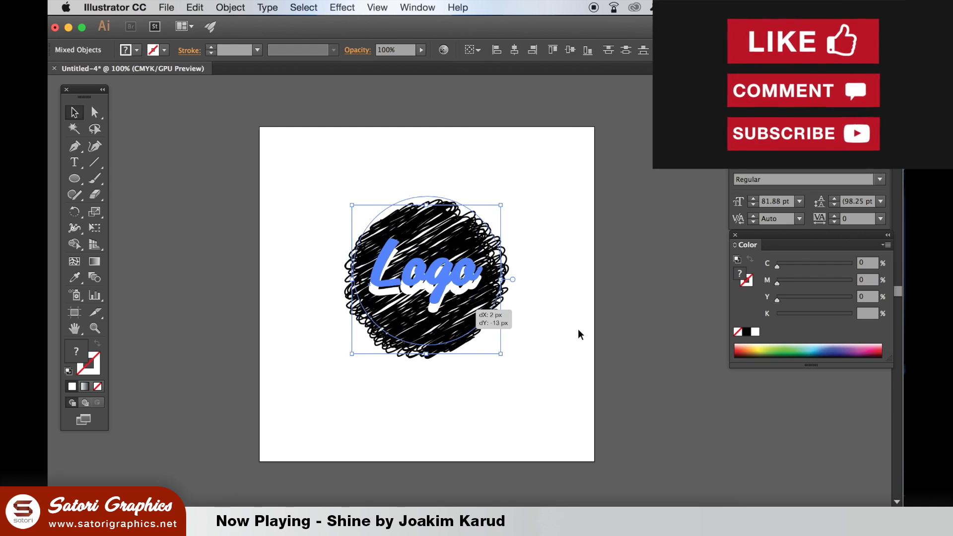
pyautogui.click(580, 335)
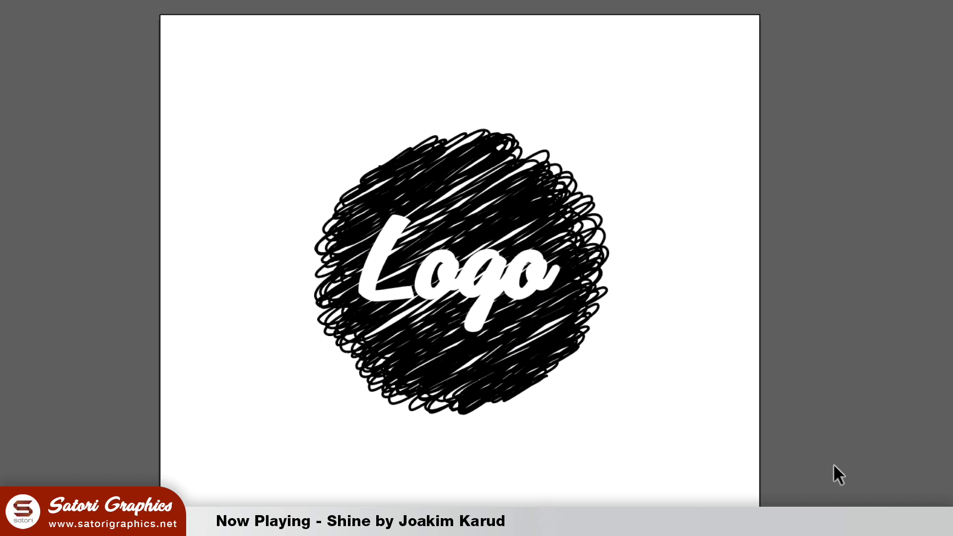